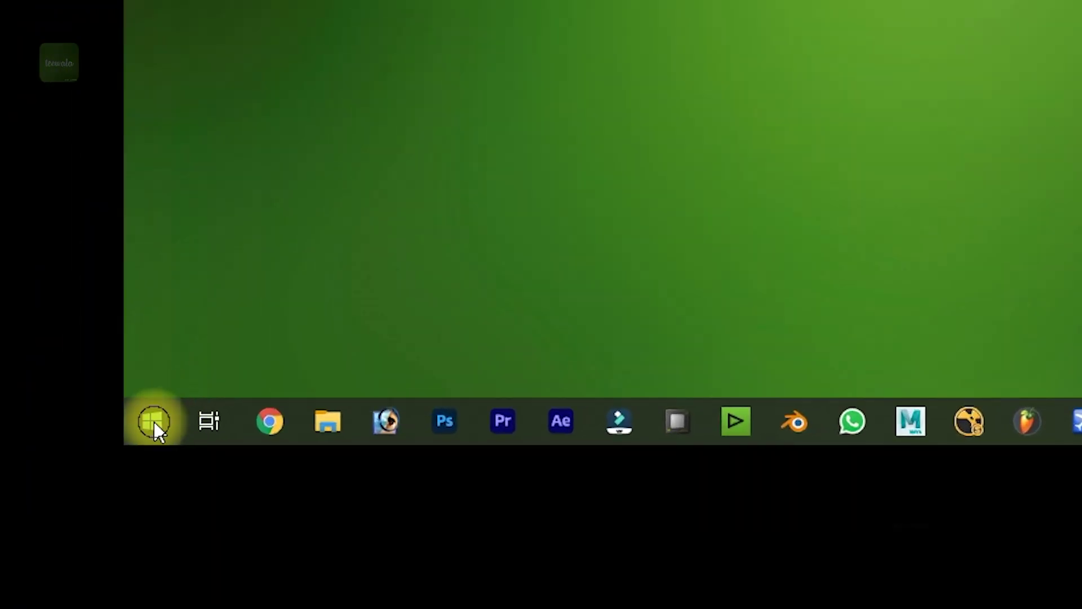
Search Start for 'windows update' and maximize the resulting Settings window.
left_click(153, 421)
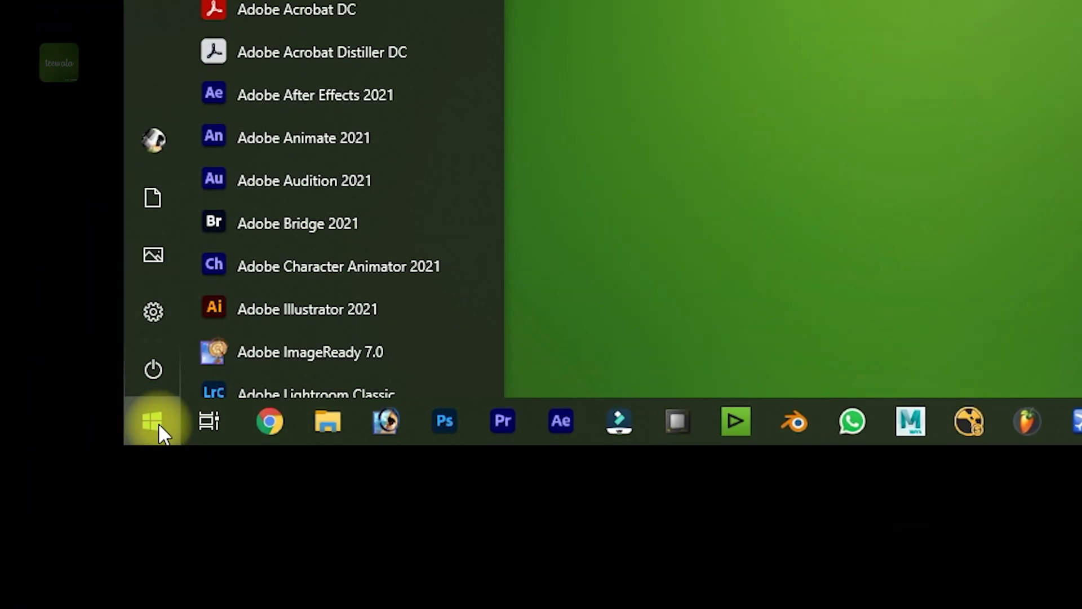
type("windows ")
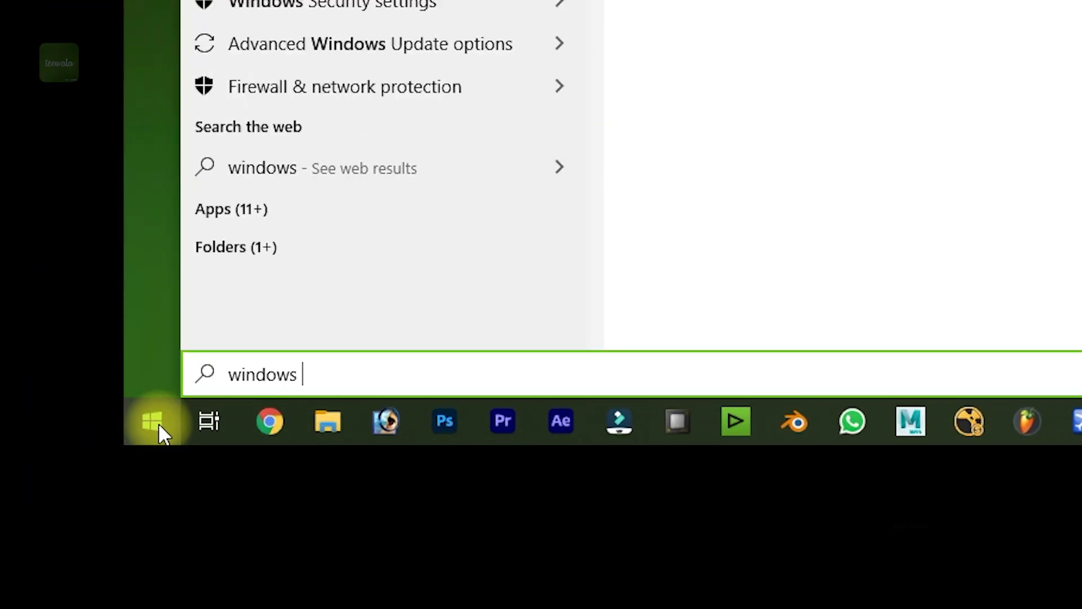
type("update")
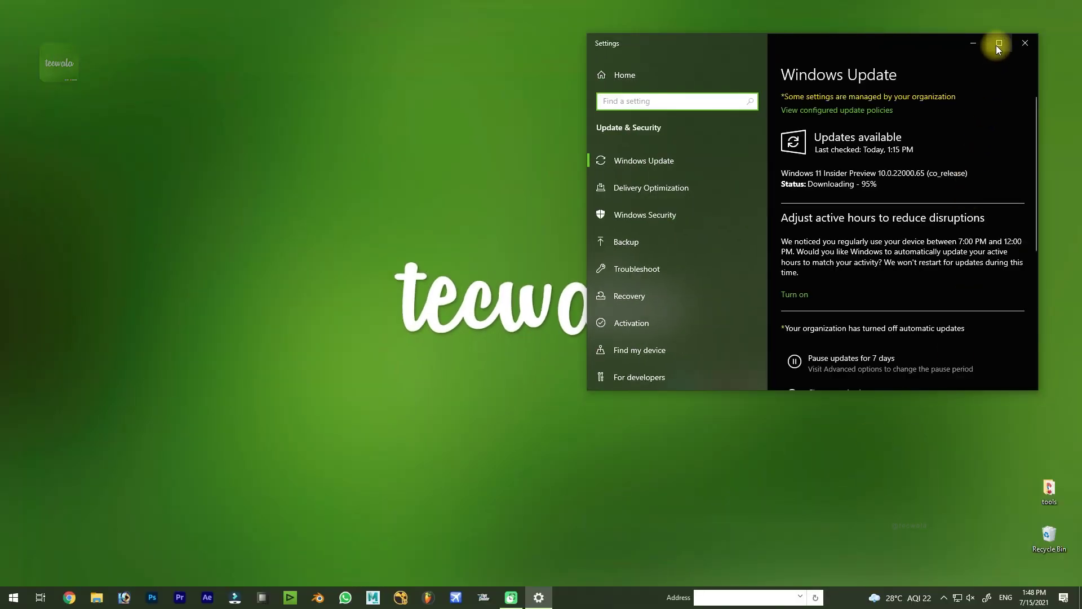
left_click(999, 42)
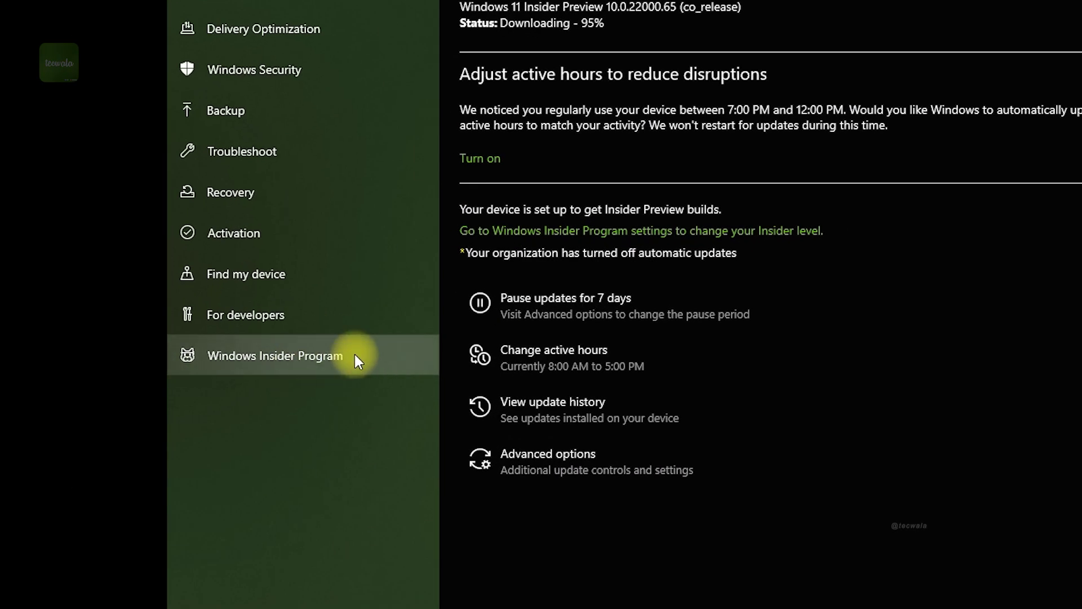
From Windows Insider Program, start linking an Insider account via Microsoft account sign-in.
left_click(342, 358)
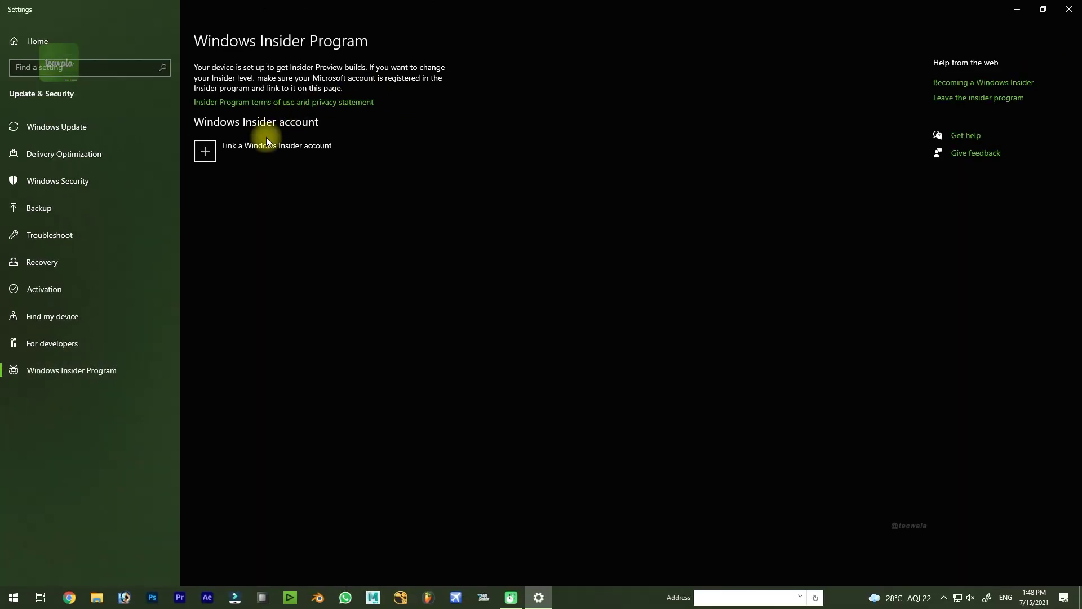
left_click(295, 153)
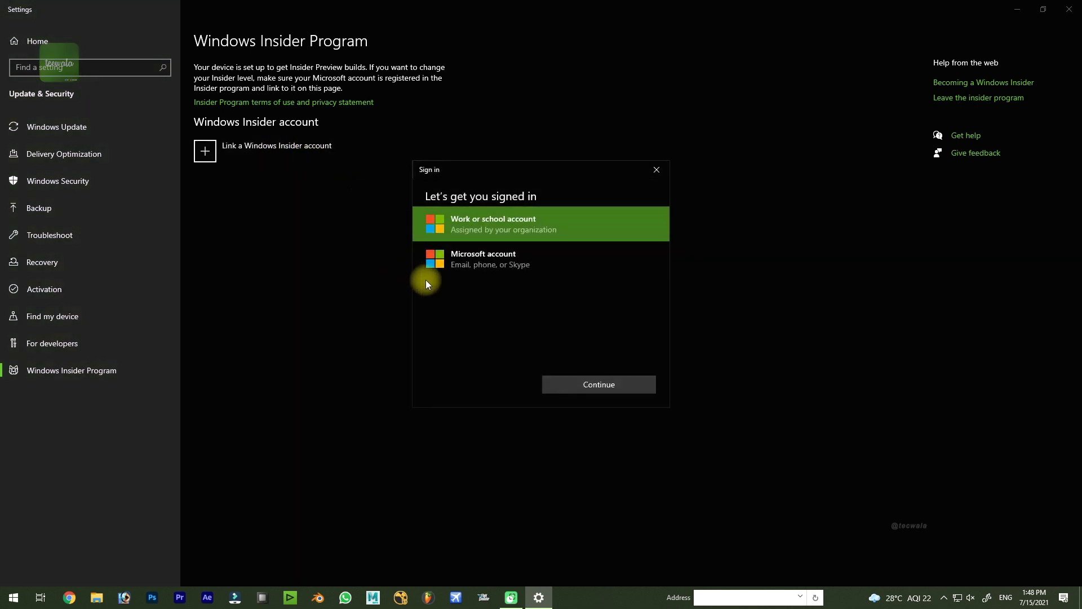
left_click(497, 264)
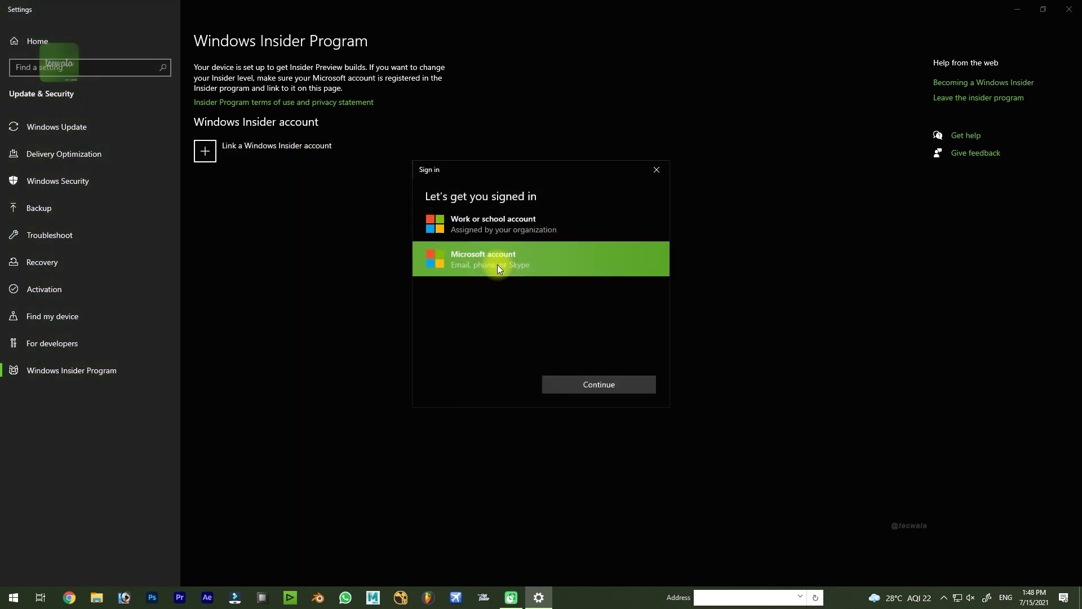
left_click(589, 381)
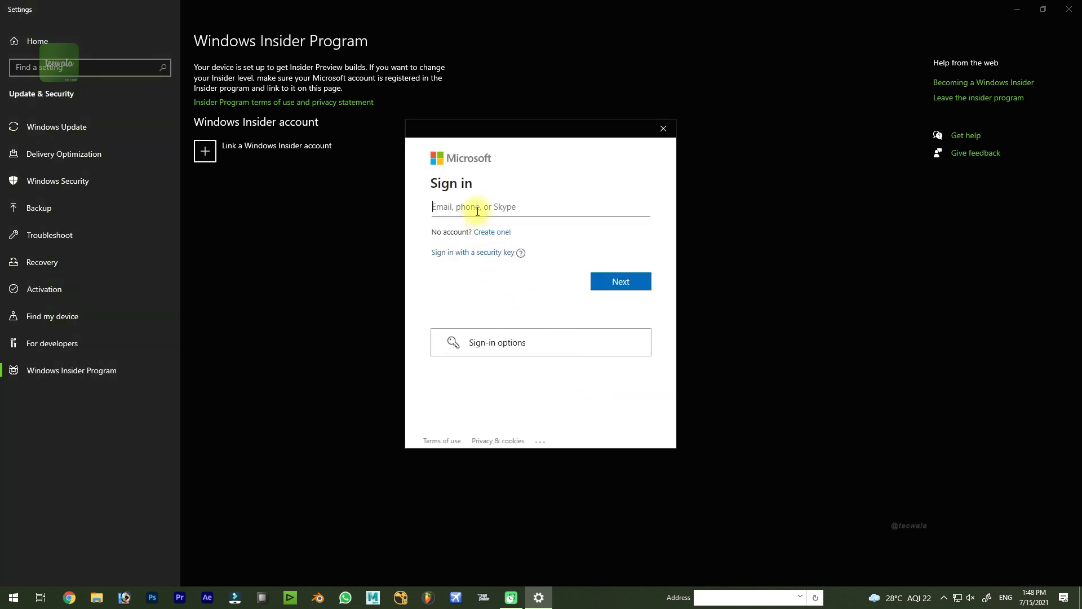
Sign in with the Microsoft email and password and agree to use the account everywhere.
left_click(480, 209)
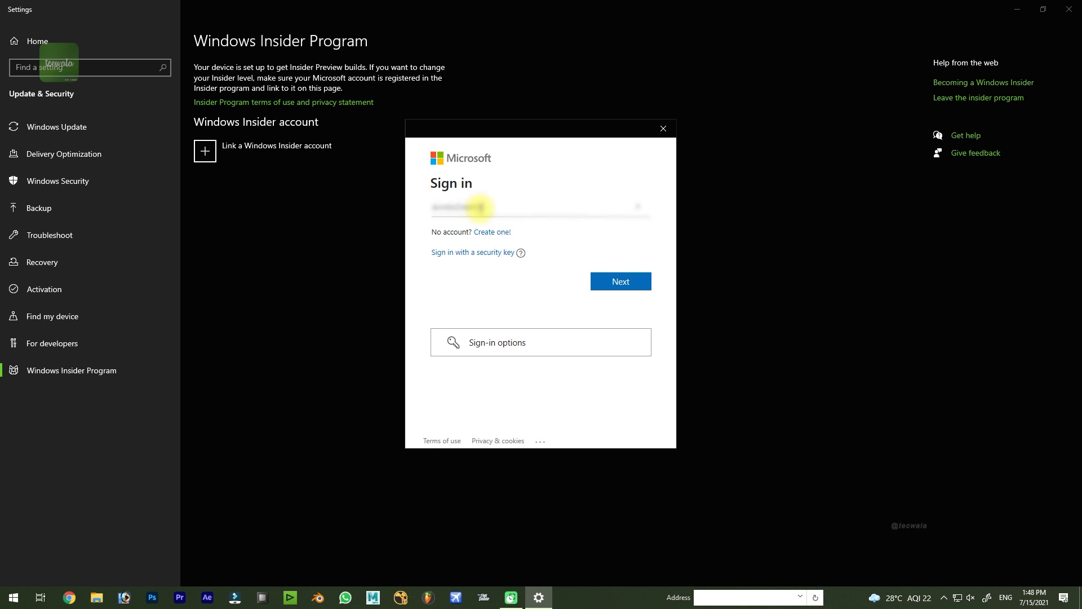
key("Return")
type("a")
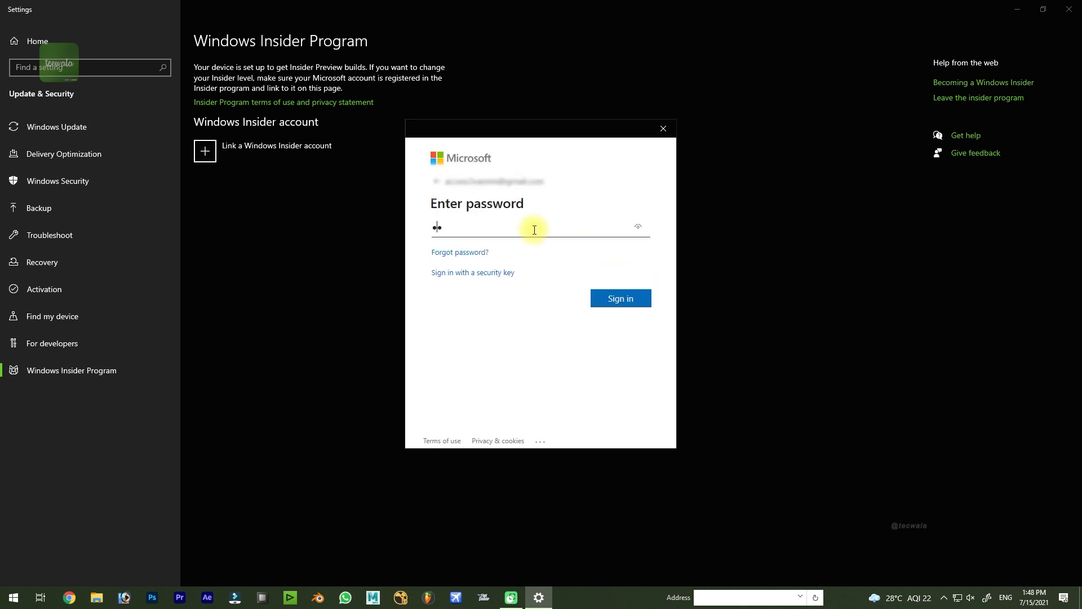
left_click(613, 302)
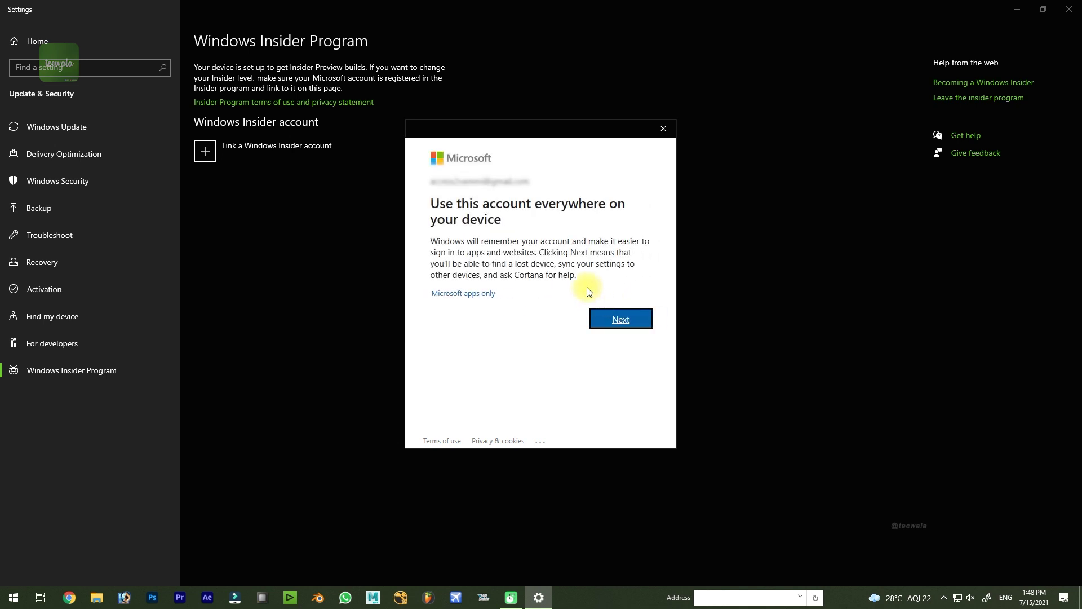
left_click(618, 323)
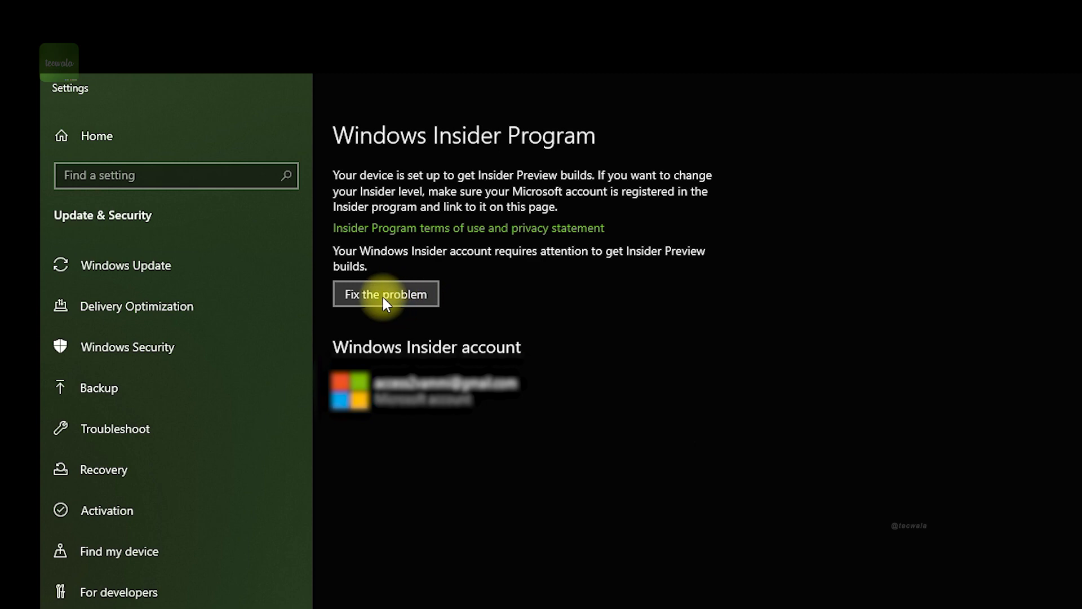
Resolve the account warning by registering for Insider builds and accepting the program agreement.
left_click(401, 301)
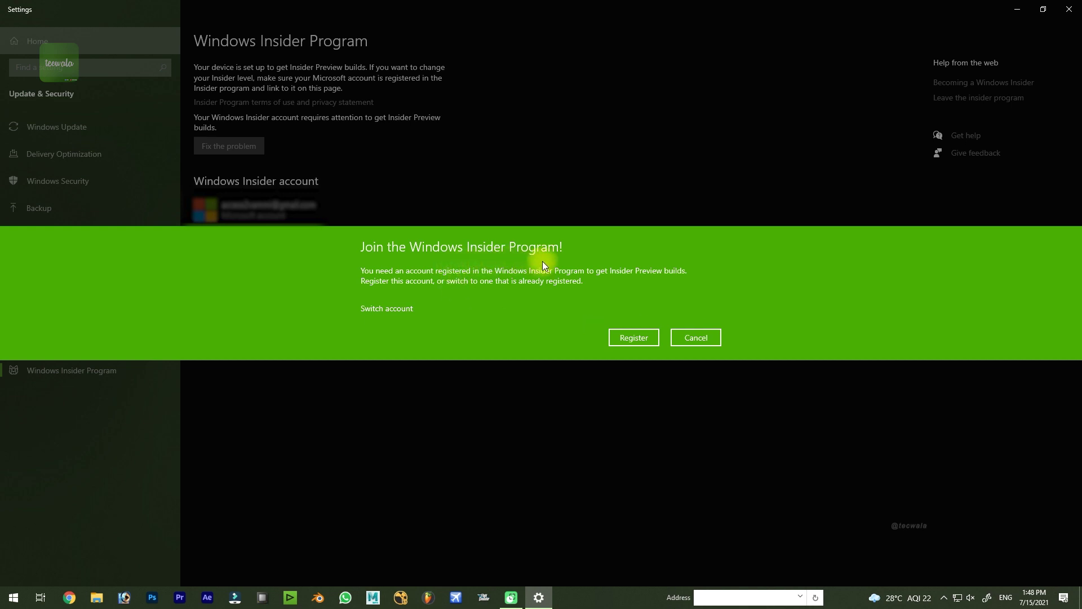
left_click(629, 337)
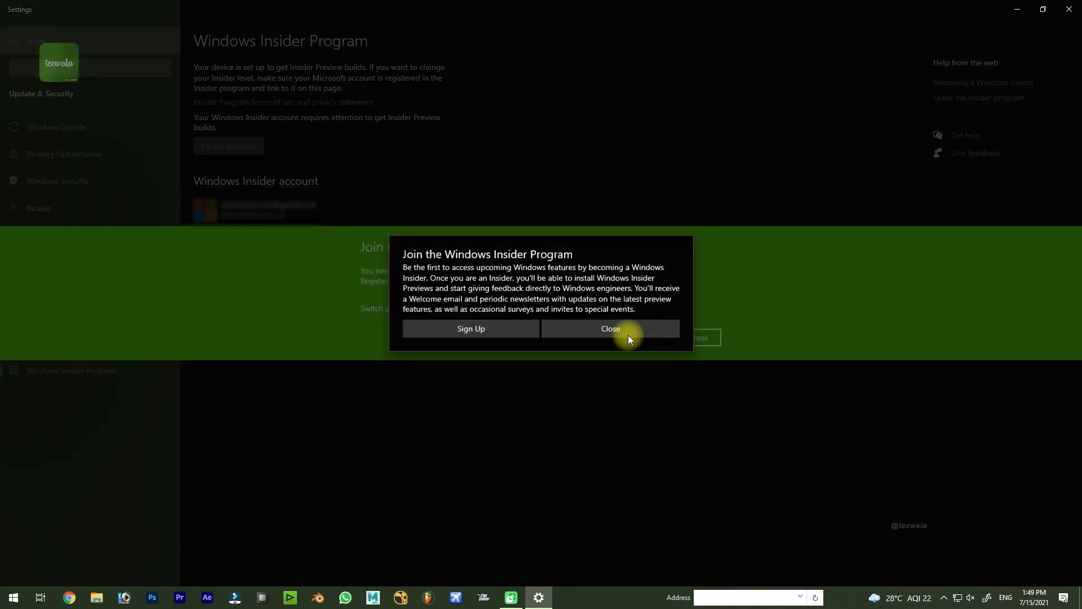
left_click(493, 332)
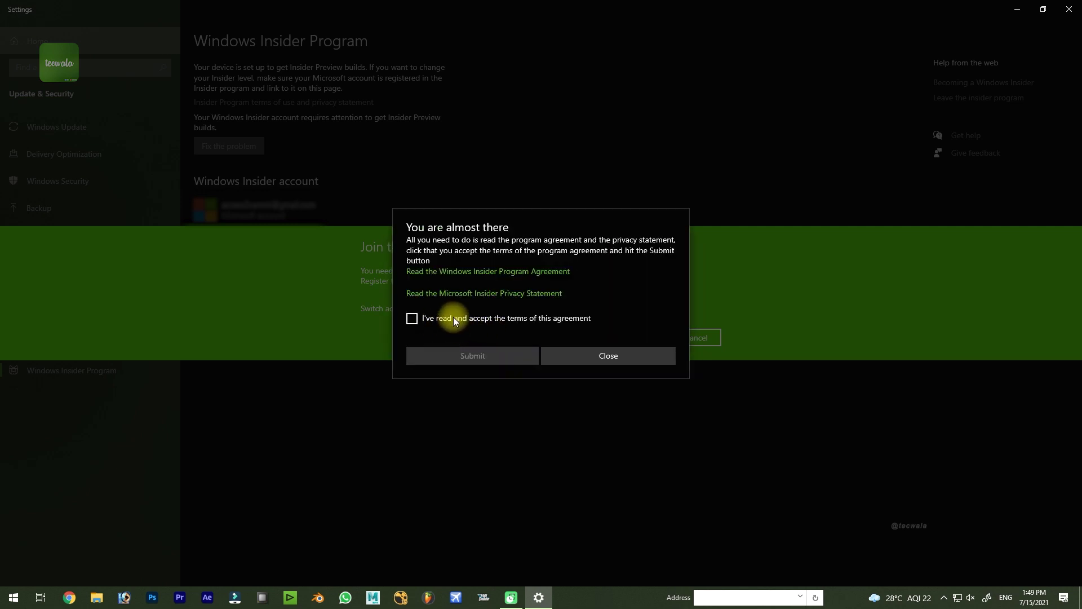
left_click(454, 318)
left_click(478, 354)
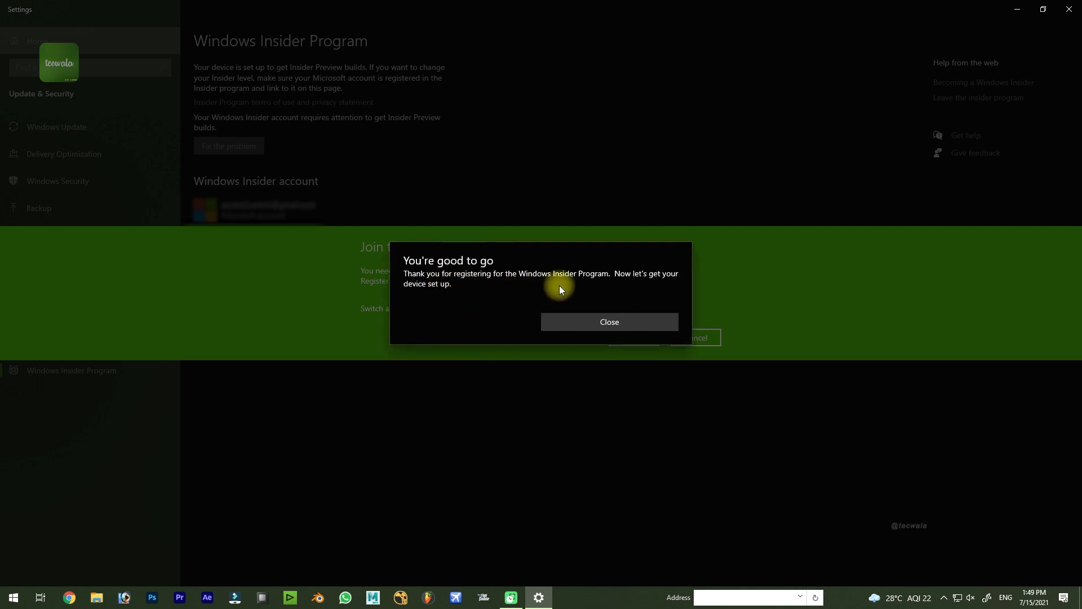
Dismiss the registration and 'We fixed the problem' confirmations.
left_click(576, 318)
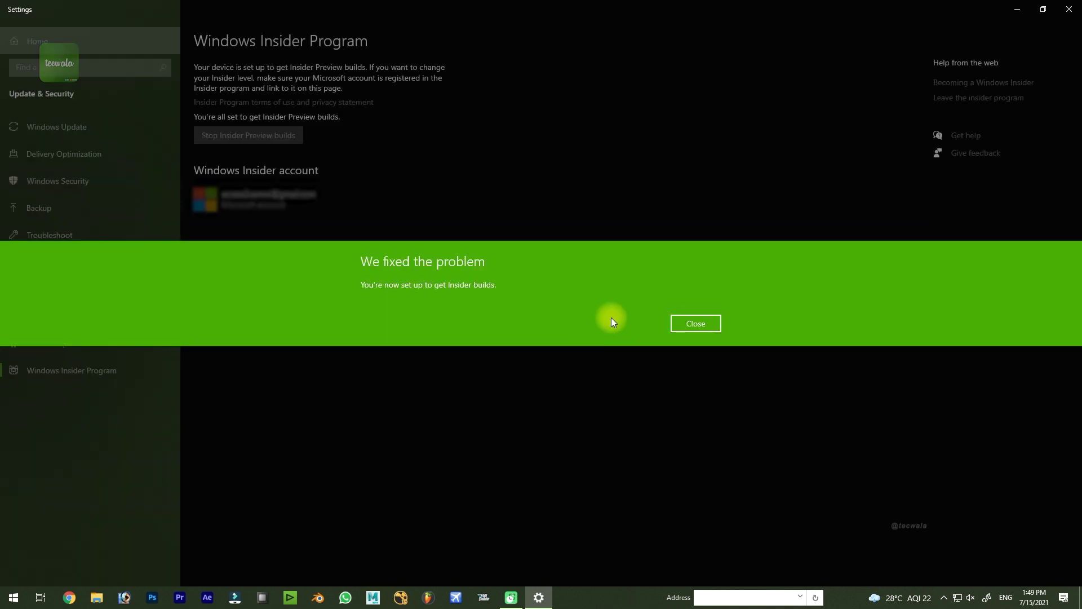
left_click(699, 326)
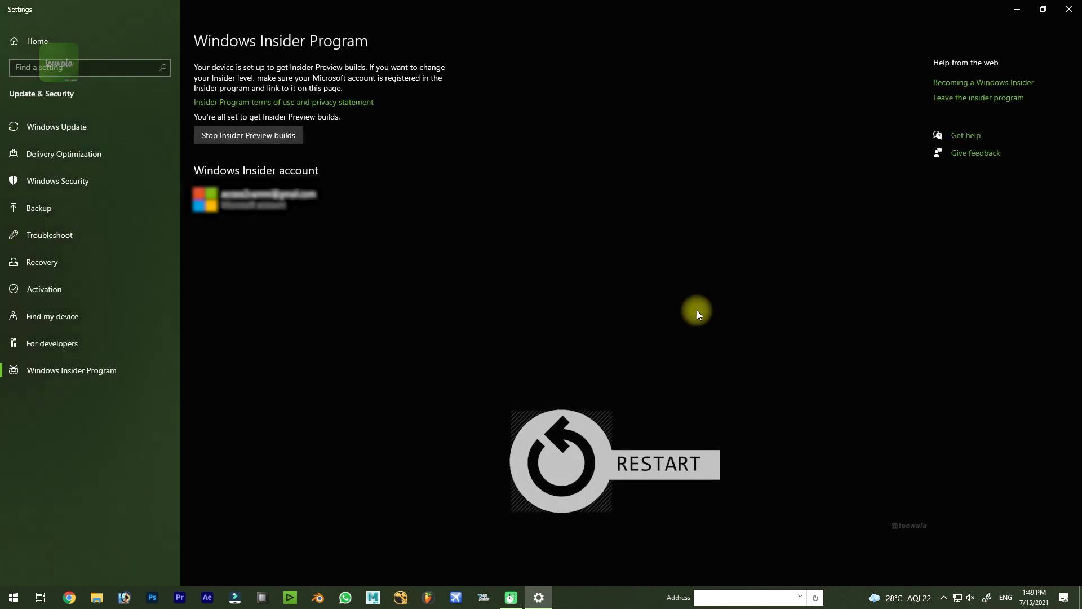
Close Settings and restart the computer via the Alt+F4 shut down dialog.
left_click(1069, 8)
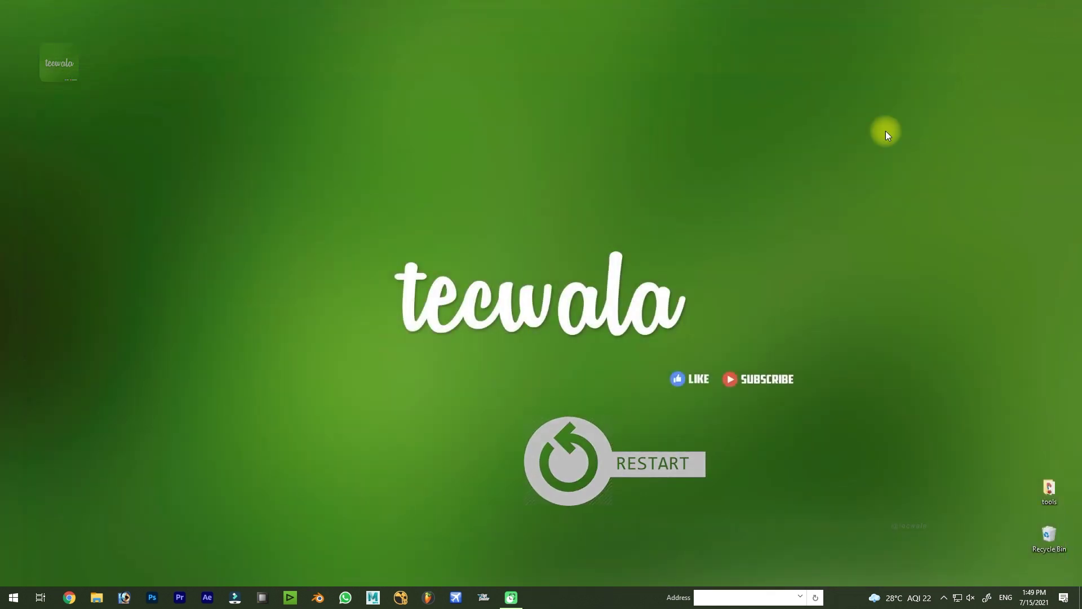
key("alt+F4")
left_click(592, 228)
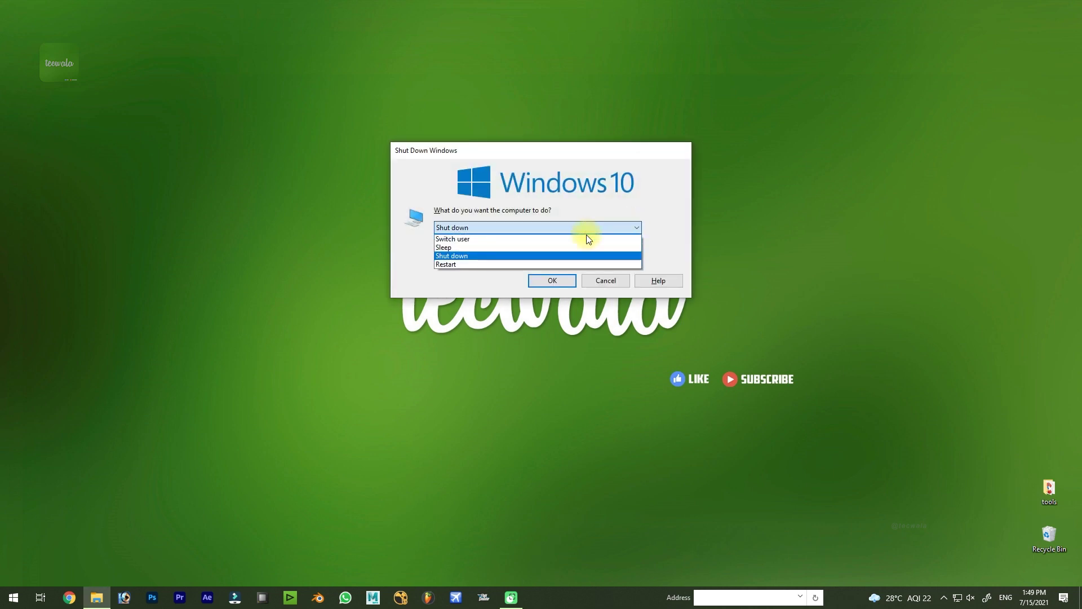
left_click(503, 264)
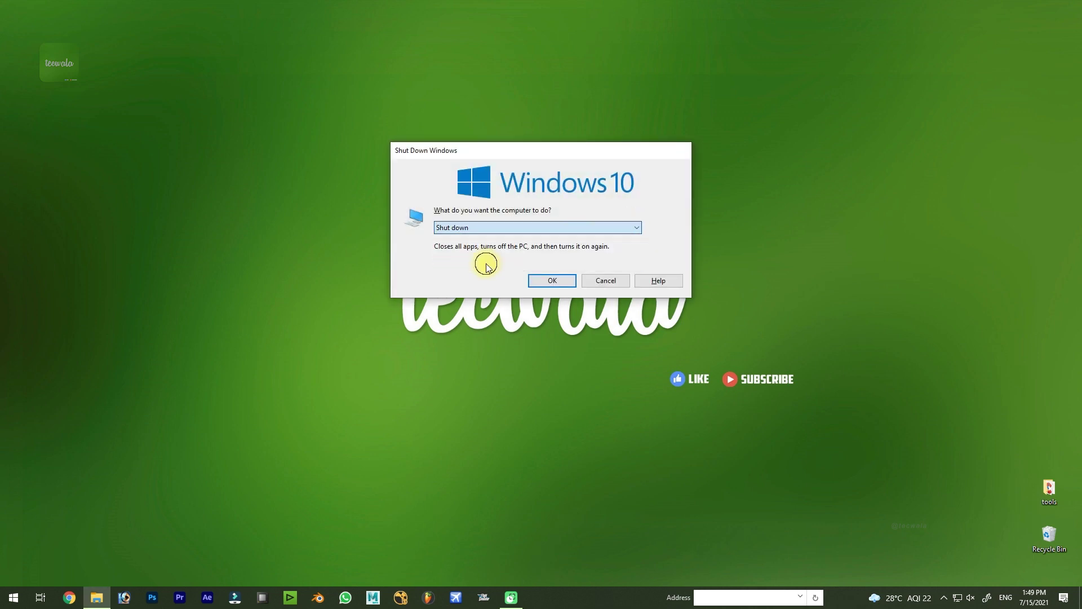
left_click(552, 280)
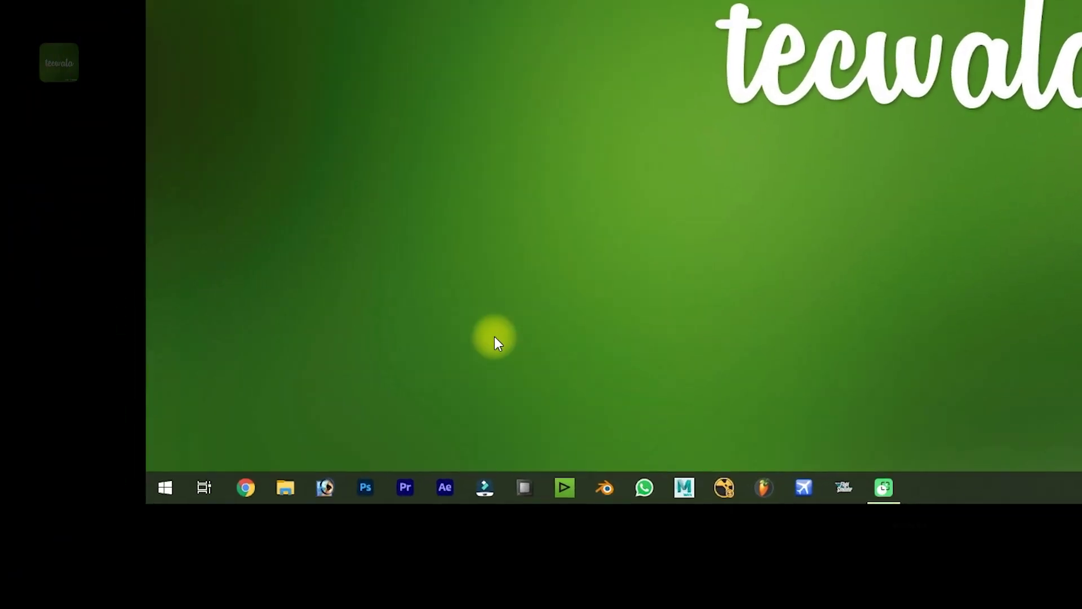
After reboot, search Start for 'windows update' and open its settings page.
left_click(298, 387)
type("win")
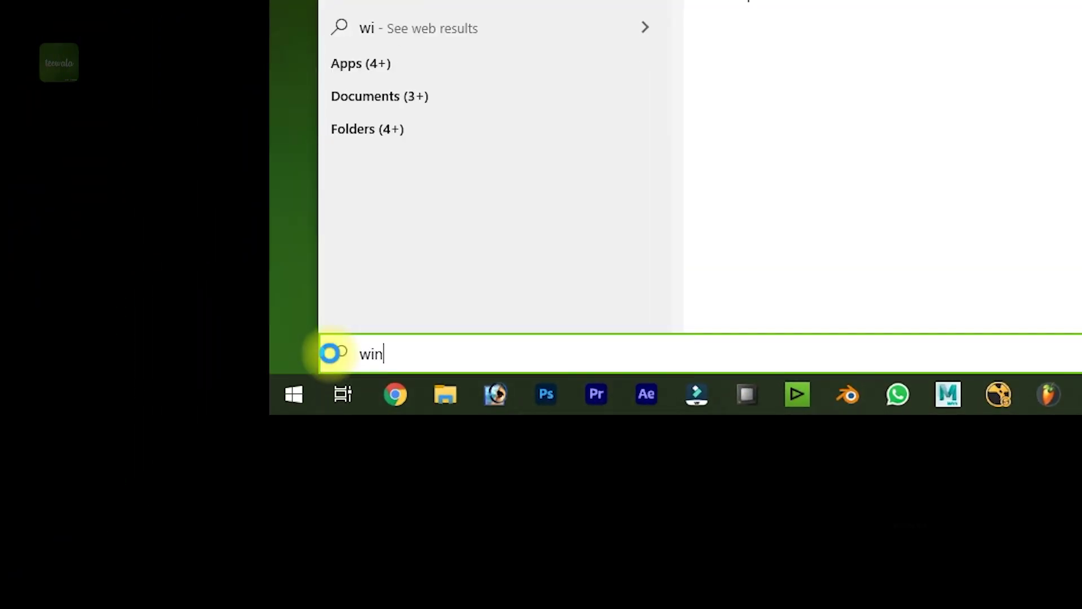
type("dows upda")
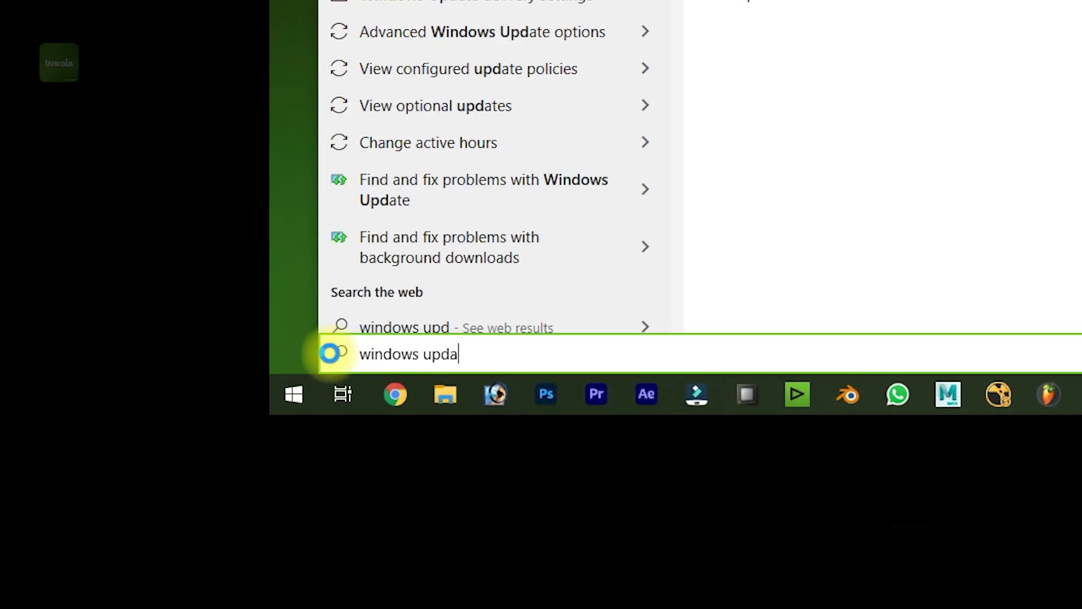
type("te")
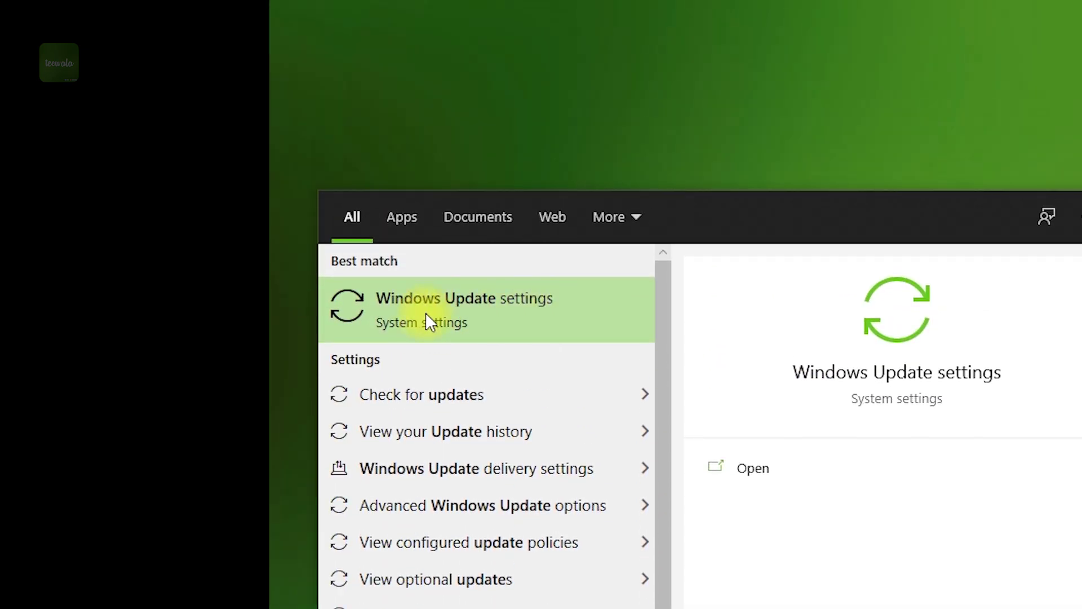
left_click(507, 321)
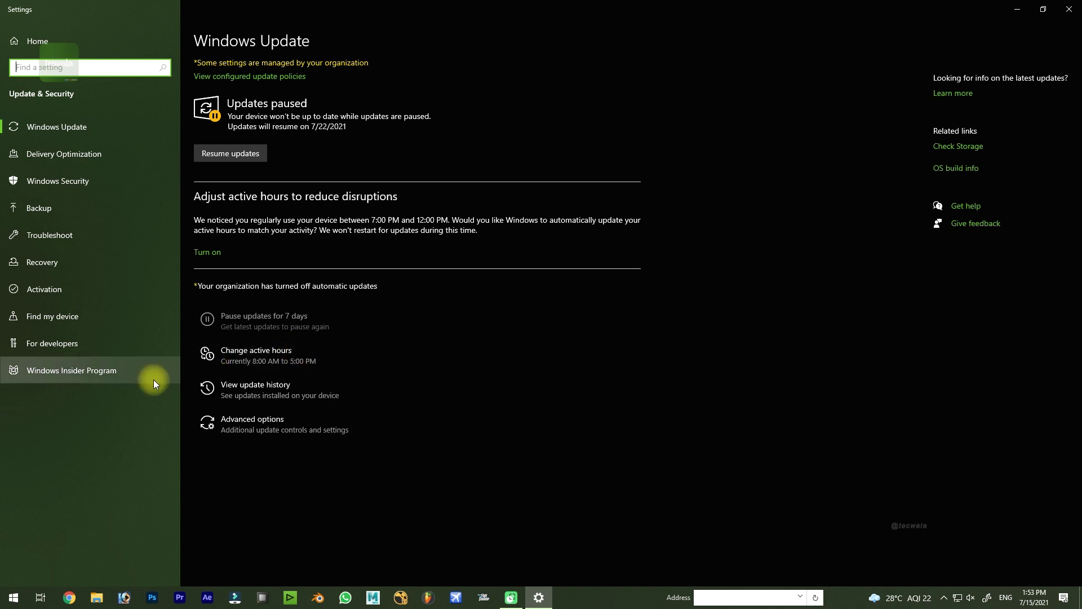
Confirm Dev Channel is the selected Insider channel and return to the Insider page.
left_click(97, 376)
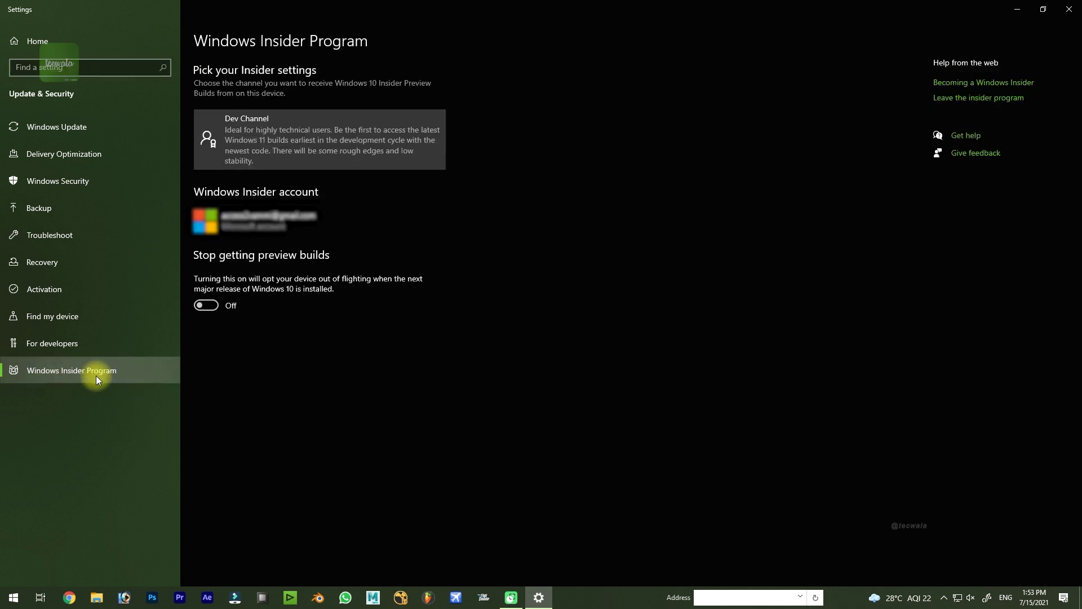
left_click(317, 133)
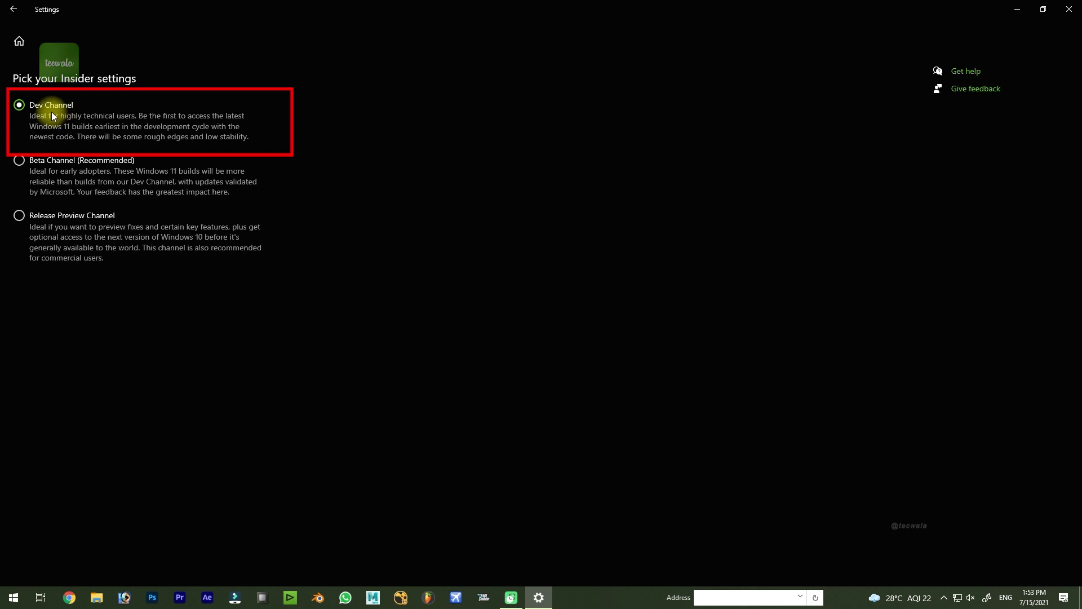
left_click(13, 9)
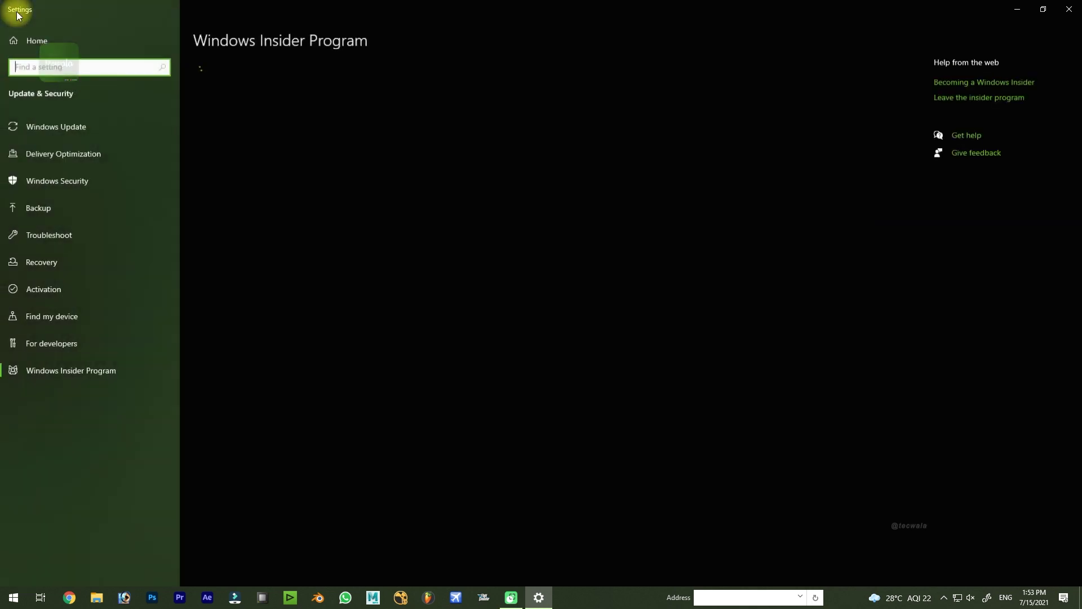
Resume paused updates so Windows Update installs the Windows 11 Insider Preview.
left_click(60, 132)
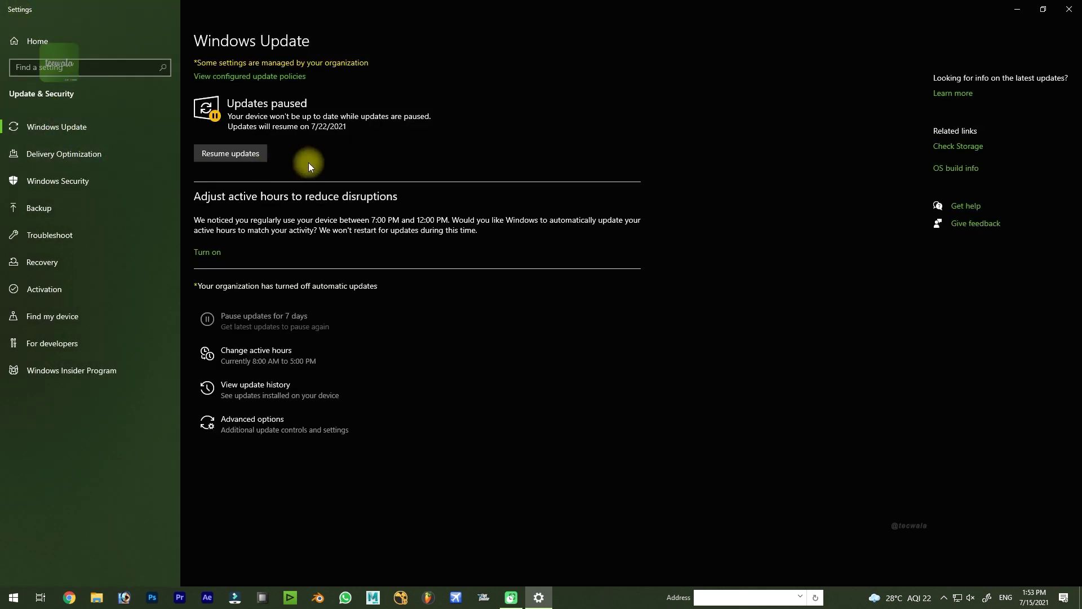
left_click(245, 150)
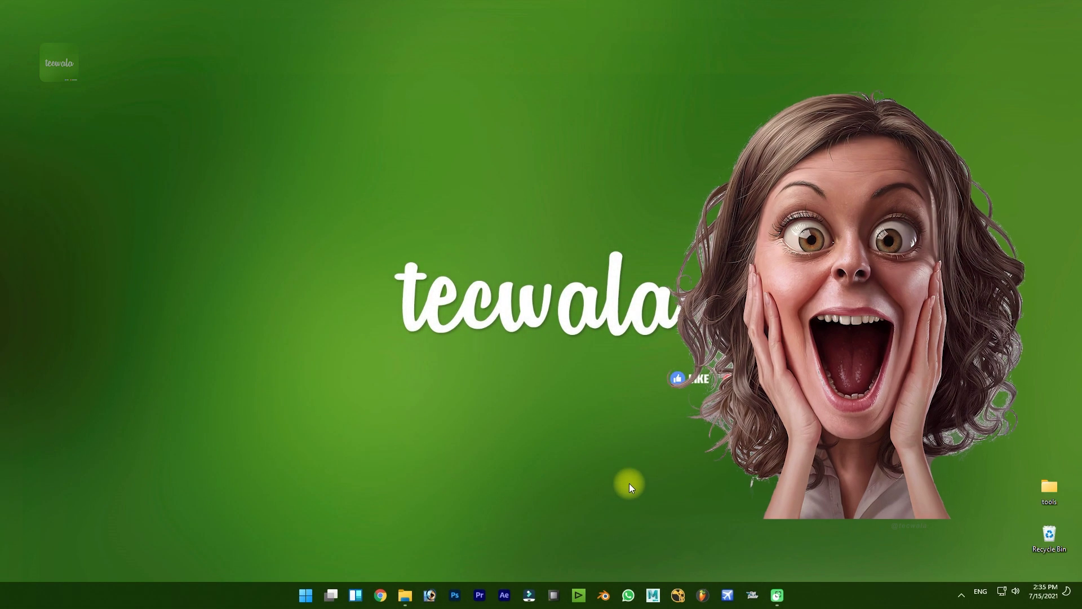
Launch Windows 11 Settings and show System > About with device and Windows specifications.
key("super")
left_click(674, 260)
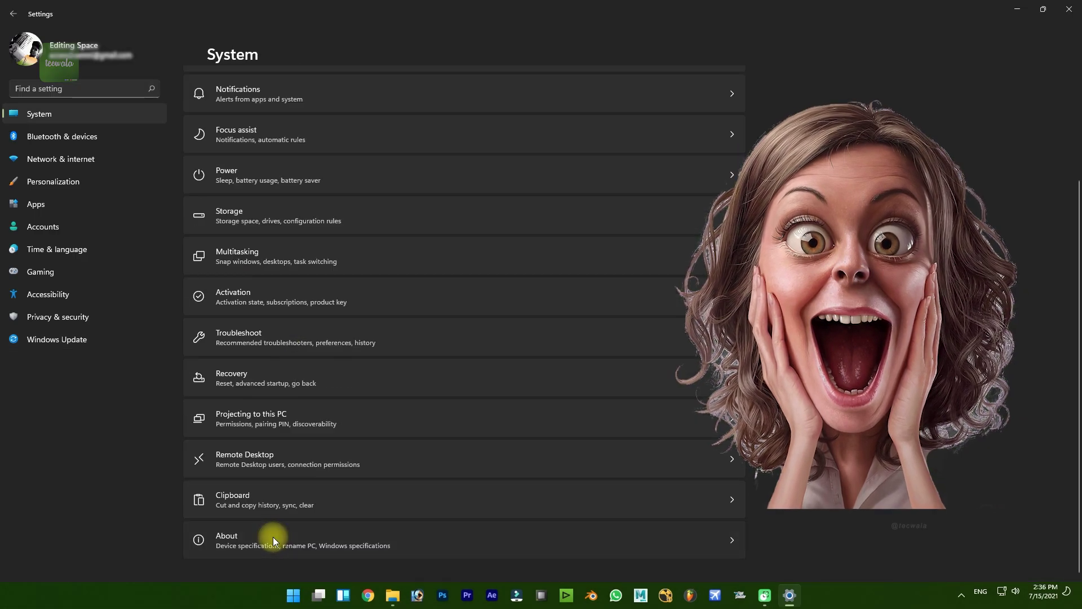
left_click(273, 537)
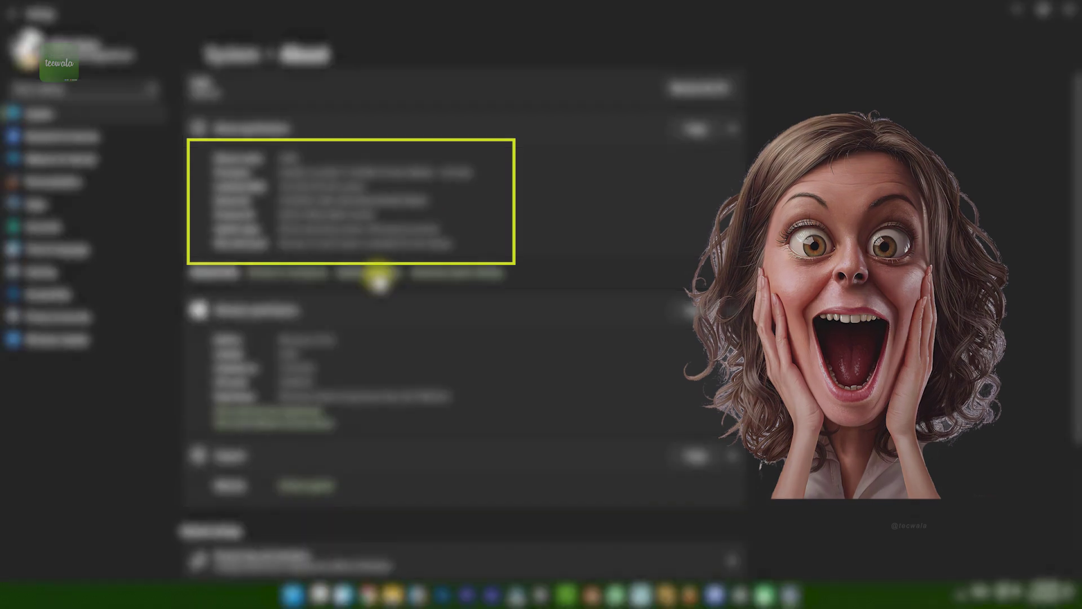